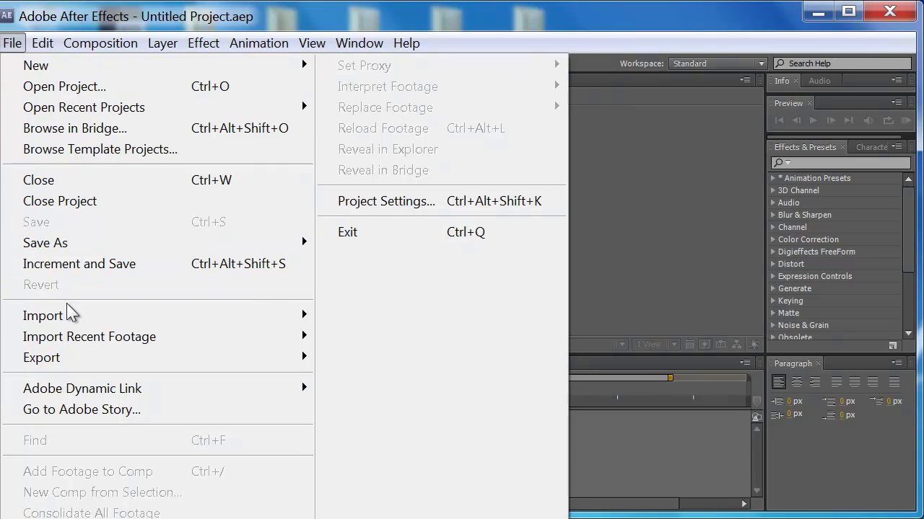
# - Import the MVI_0064 video from the camera card's 100EOS7D folder into the project and create a composition from it
pyautogui.moveTo(63, 322)
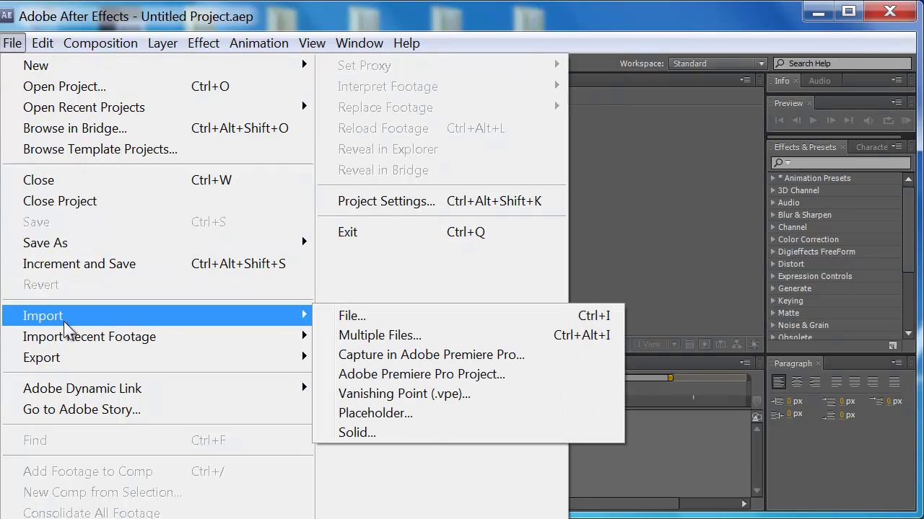
pyautogui.click(339, 318)
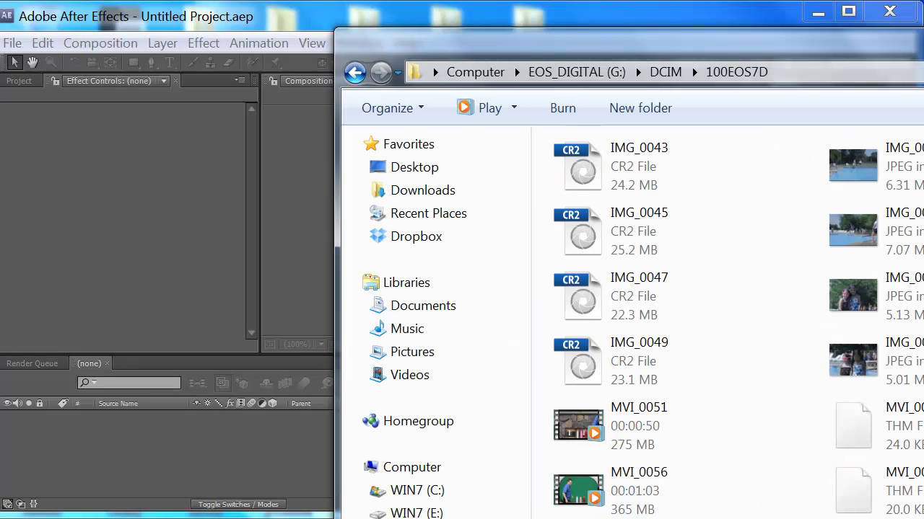
pyautogui.scroll(5, 556, 304)
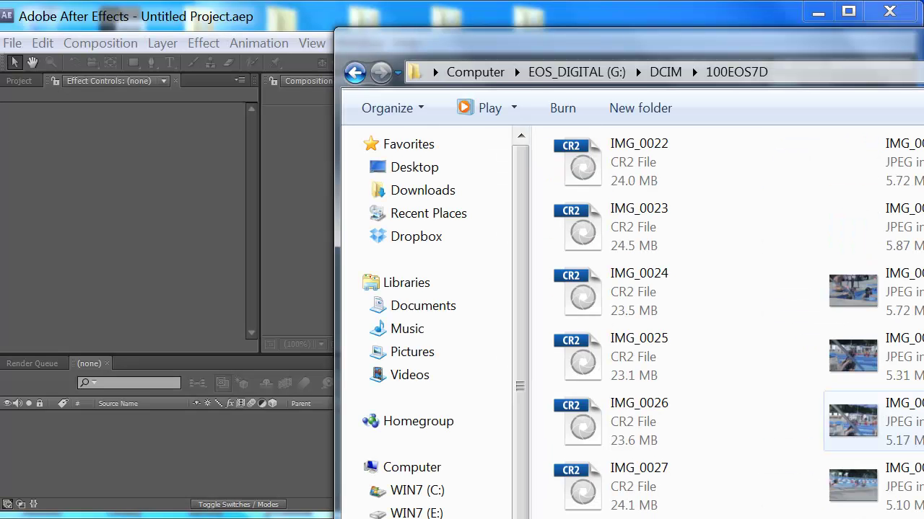
pyautogui.scroll(-20, 727, 322)
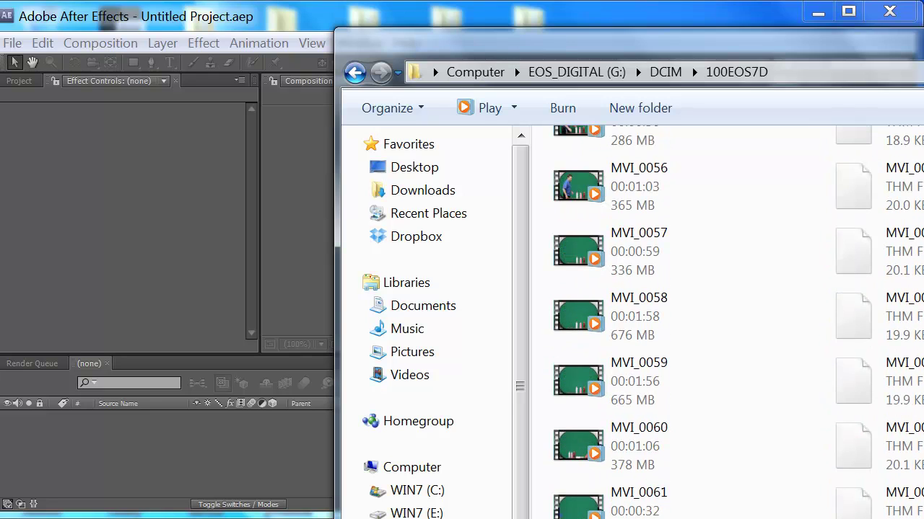
pyautogui.moveTo(577, 513); pyautogui.dragTo(78, 246)
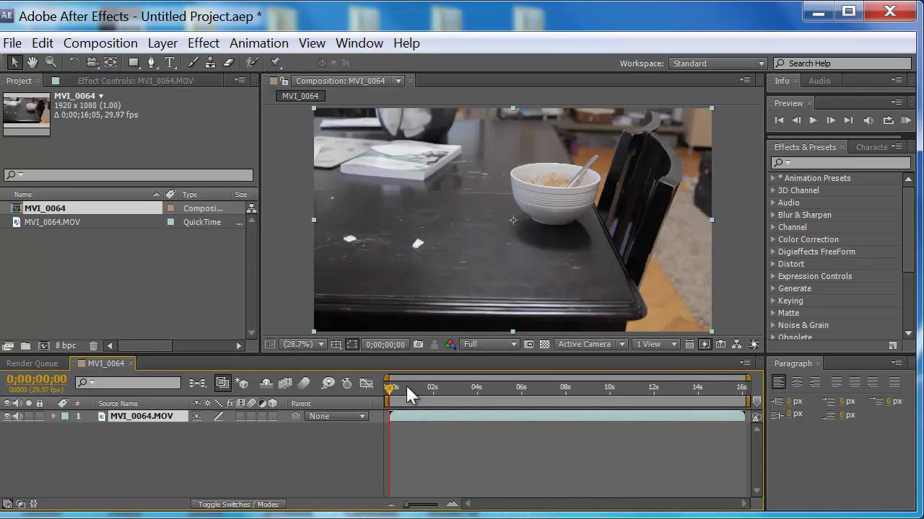
# - Trim the start of the MVI_0064.MOV layer at 0;00;01;26 and shift the trimmed layer to begin at 0;00;00;00
pyautogui.moveTo(391, 389); pyautogui.dragTo(473, 388)
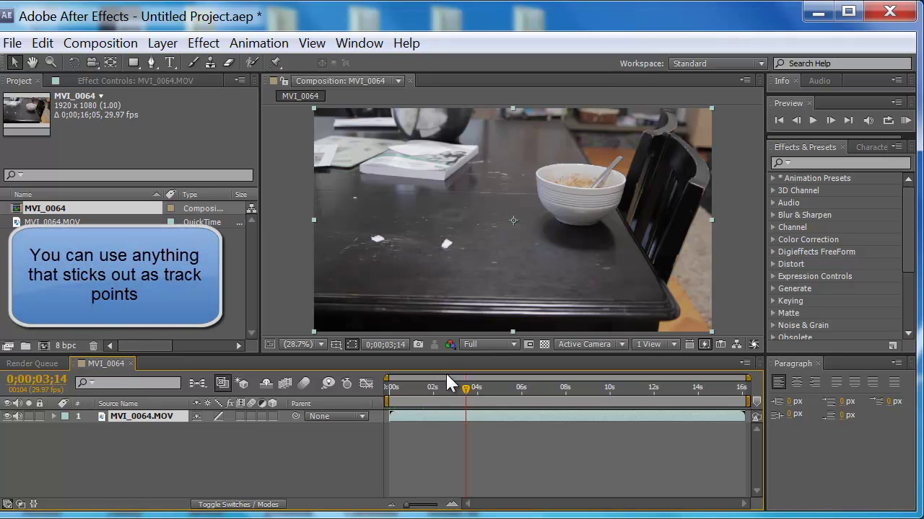
pyautogui.click(557, 385)
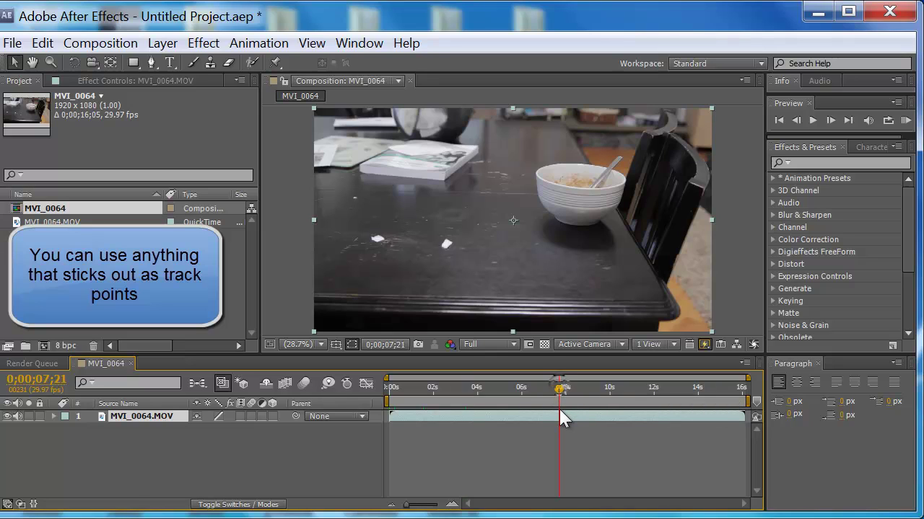
pyautogui.click(567, 390)
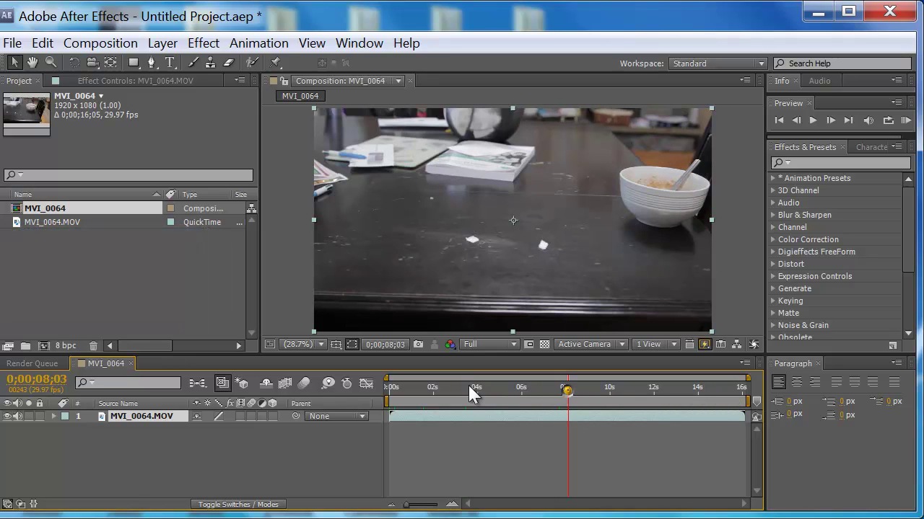
pyautogui.click(402, 387)
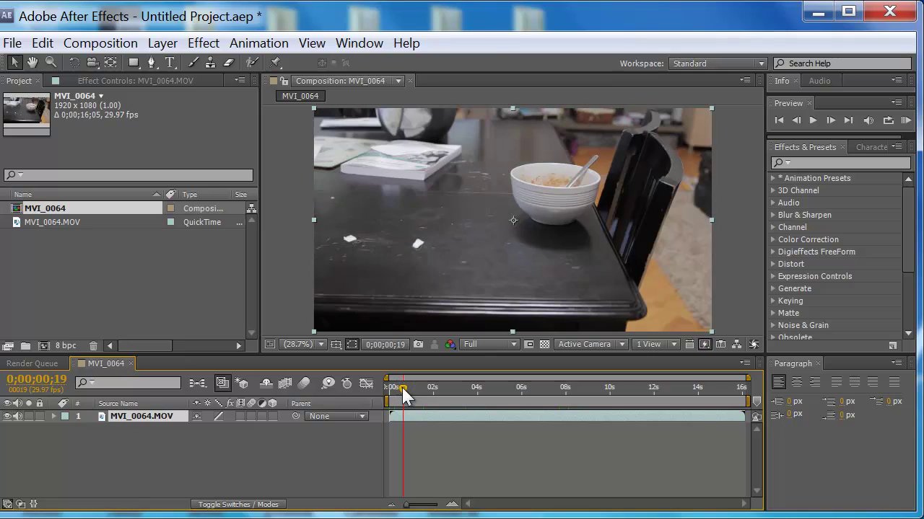
pyautogui.click(418, 390)
pyautogui.click(429, 389)
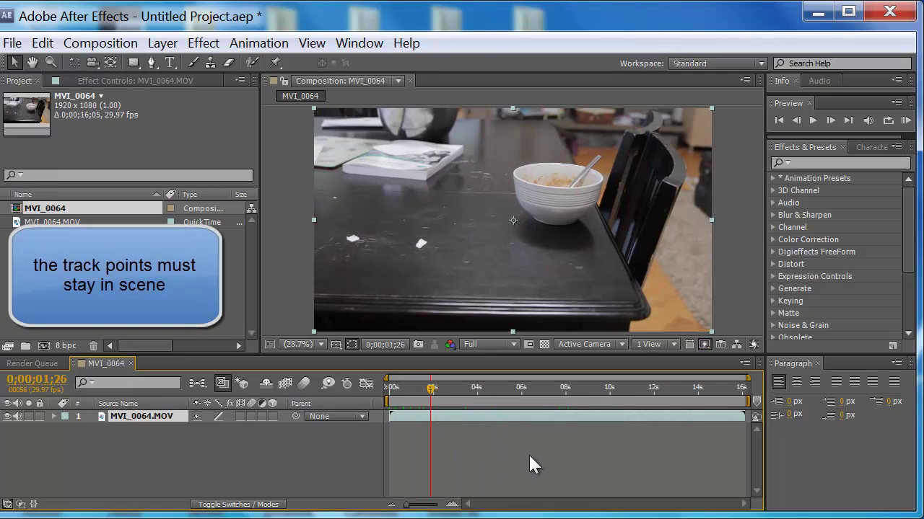
pyautogui.hotkey('alt', '[')
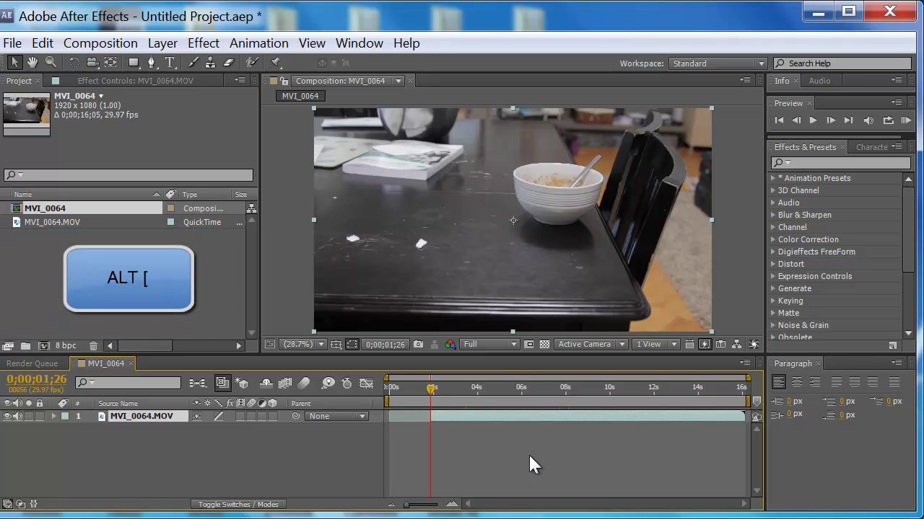
pyautogui.moveTo(401, 395); pyautogui.dragTo(371, 390)
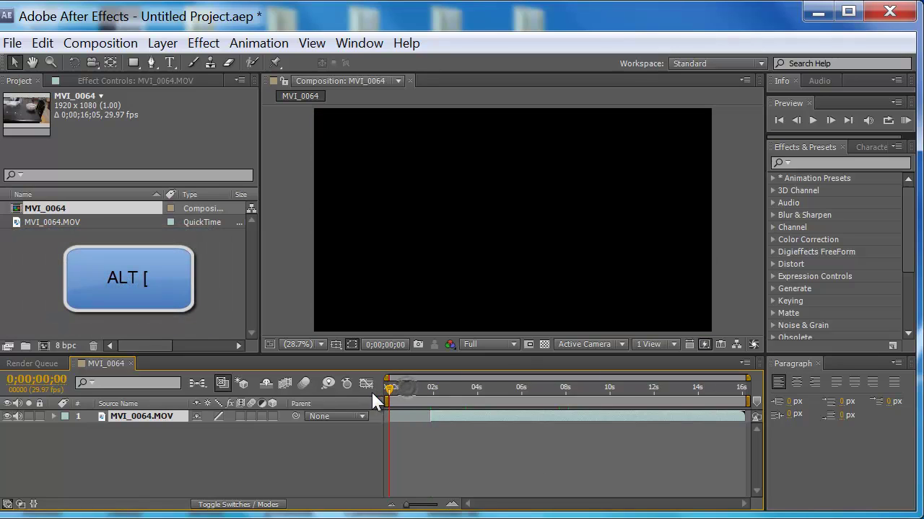
pyautogui.press('[')
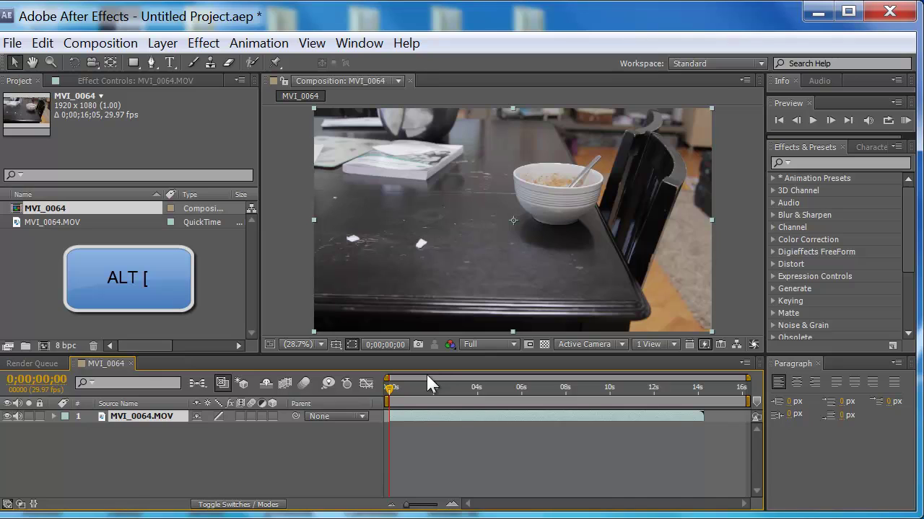
# - Trim the end of the MVI_0064.MOV layer at 0;00;08;03 and end the work area at the same frame
pyautogui.click(403, 389)
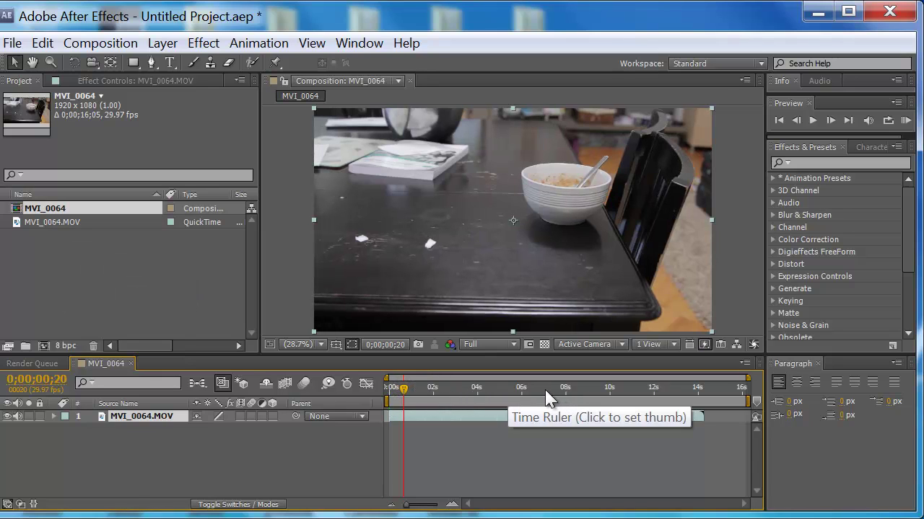
pyautogui.click(564, 385)
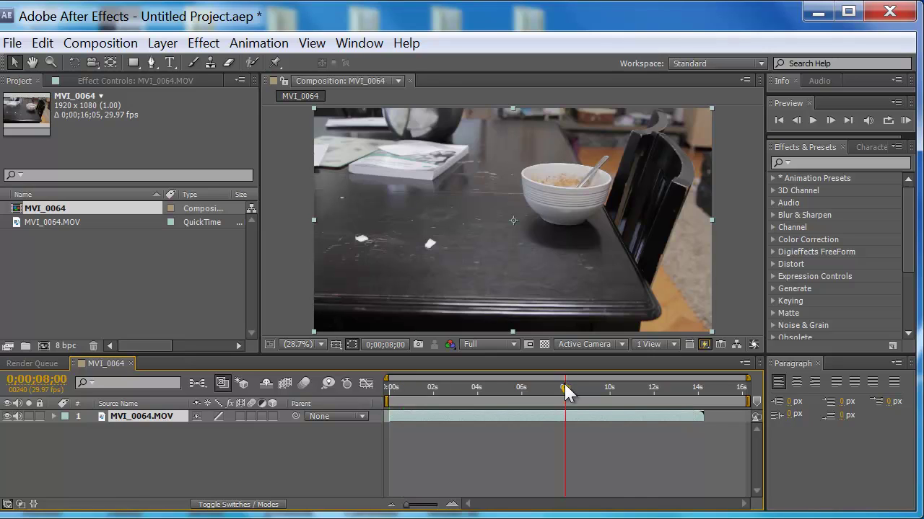
pyautogui.moveTo(565, 385)
pyautogui.mouseDown()
pyautogui.moveTo(583, 386)
pyautogui.moveTo(567, 386)
pyautogui.mouseUp()
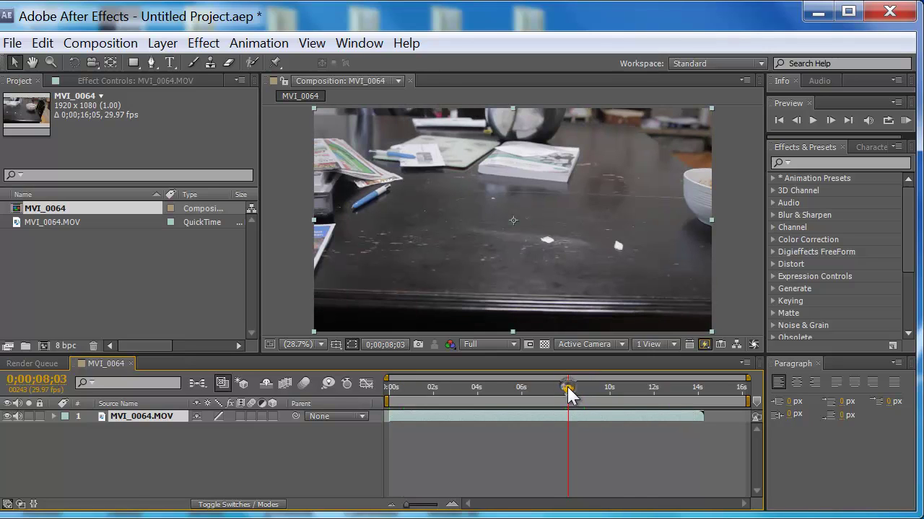
pyautogui.hotkey('alt', ']')
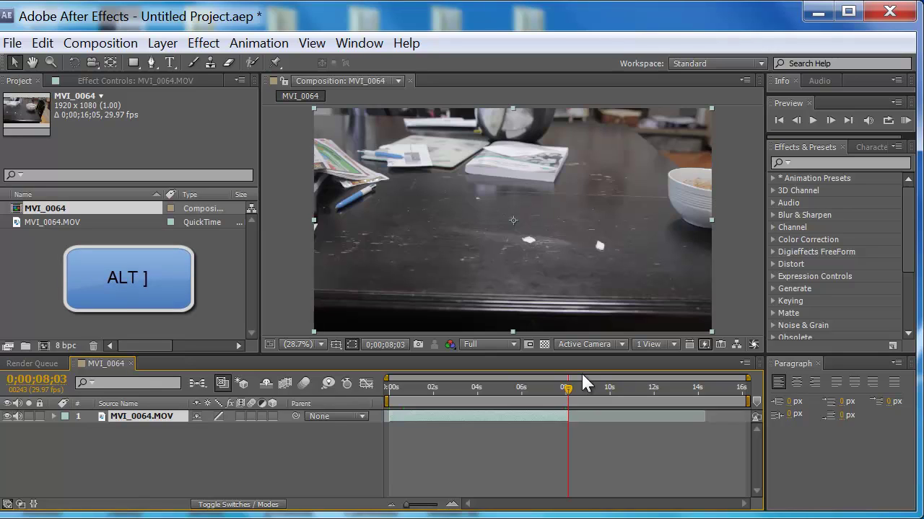
pyautogui.press('n')
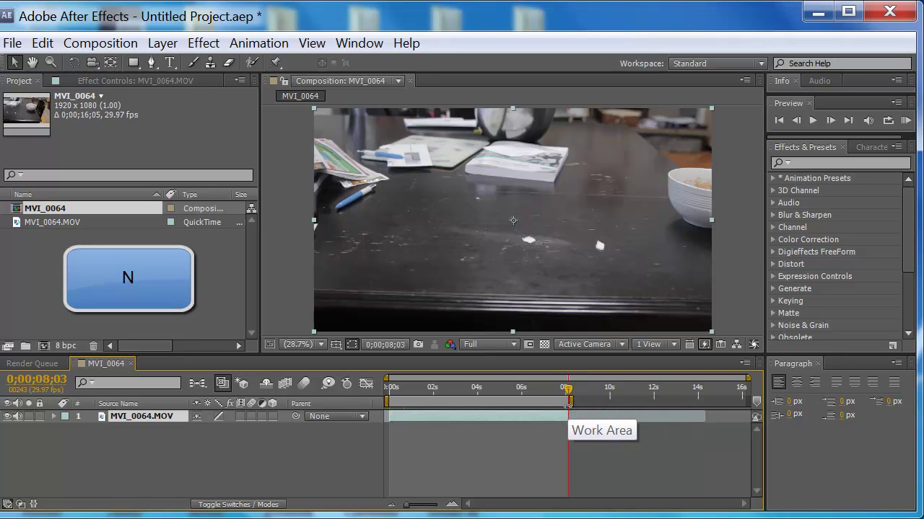
# - Start motion tracking on the MVI_0064.MOV layer at 0;00;03;26 with both Position and Rotation enabled
pyautogui.click(476, 389)
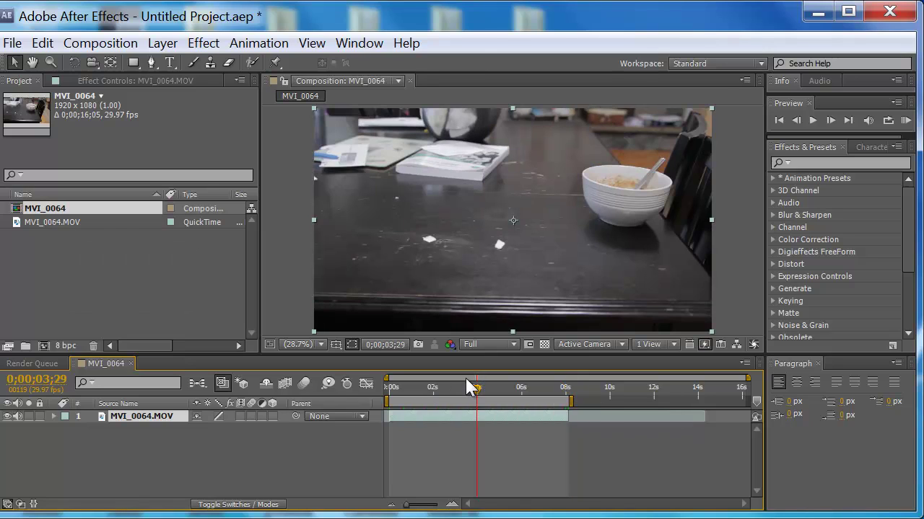
pyautogui.click(469, 389)
pyautogui.click(473, 387)
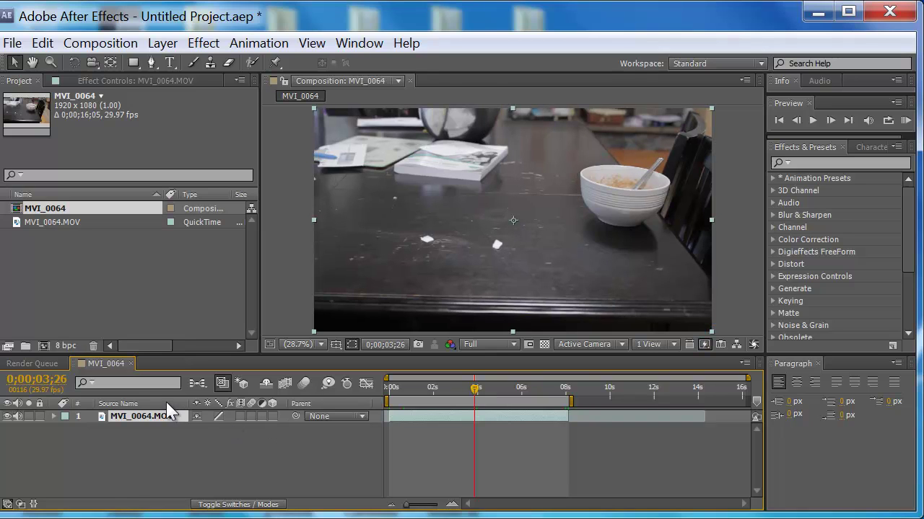
pyautogui.rightClick(160, 416)
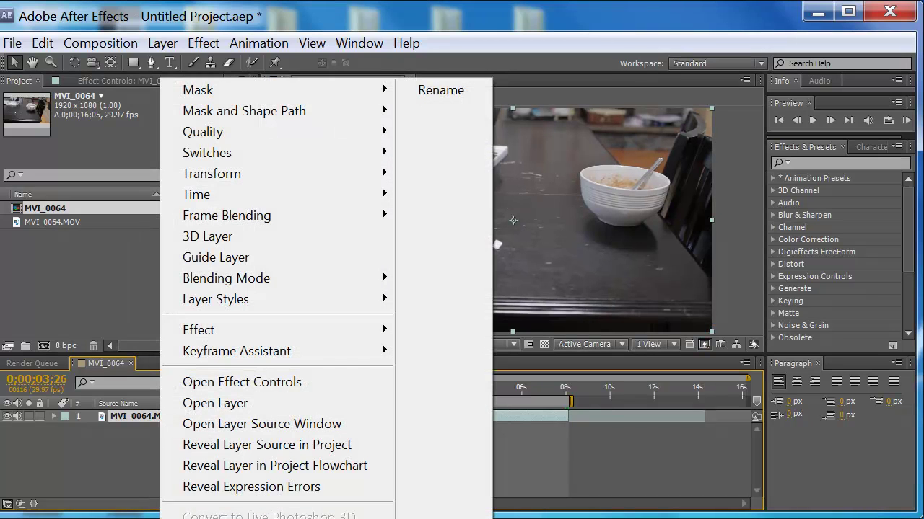
pyautogui.click(231, 518)
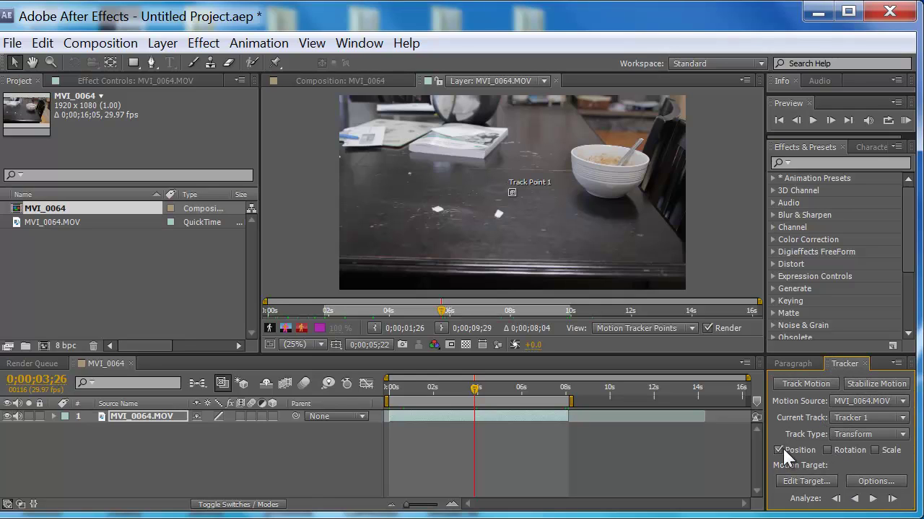
pyautogui.click(827, 450)
# - Fit Track Point 1 around the white scrap farther from the bowl and Track Point 2 around the nearer one, sizing their regions closely
pyautogui.click(321, 344)
pyautogui.click(318, 515)
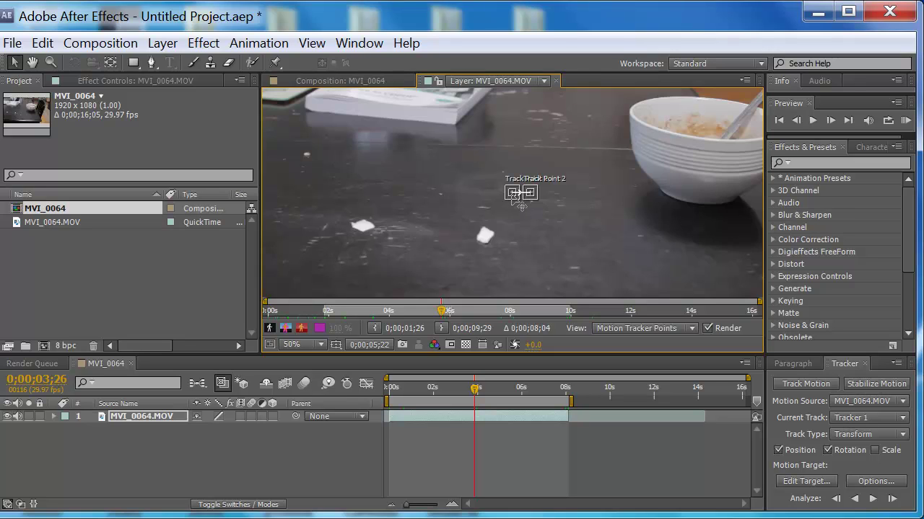
pyautogui.moveTo(512, 195); pyautogui.dragTo(361, 230)
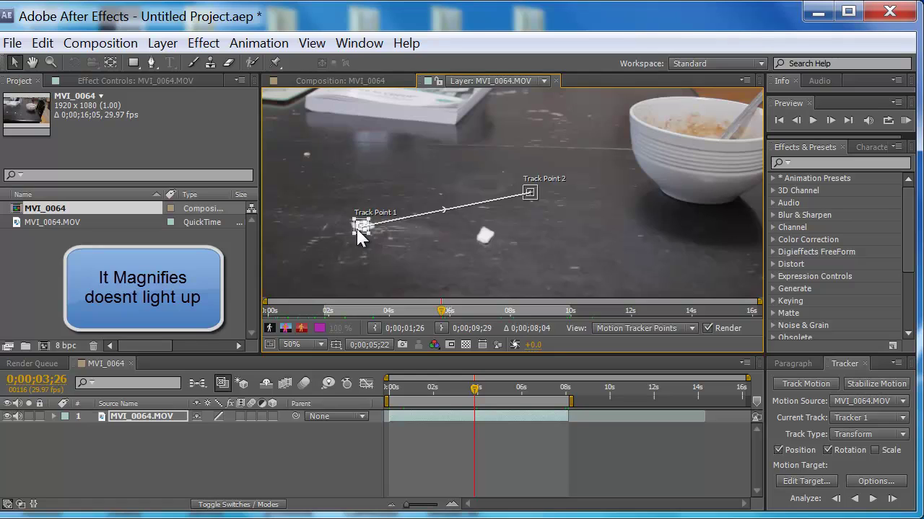
pyautogui.moveTo(355, 233); pyautogui.dragTo(352, 243)
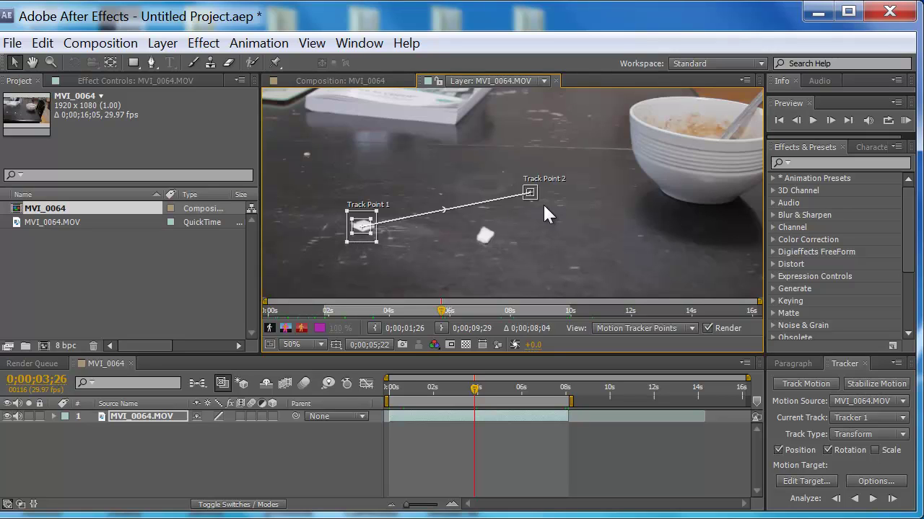
pyautogui.moveTo(530, 194); pyautogui.dragTo(495, 245)
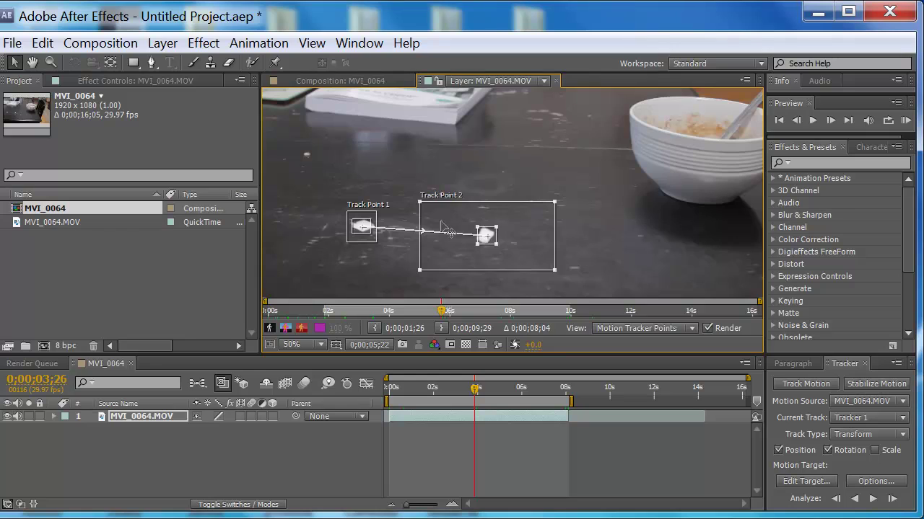
pyautogui.moveTo(553, 269); pyautogui.dragTo(500, 248)
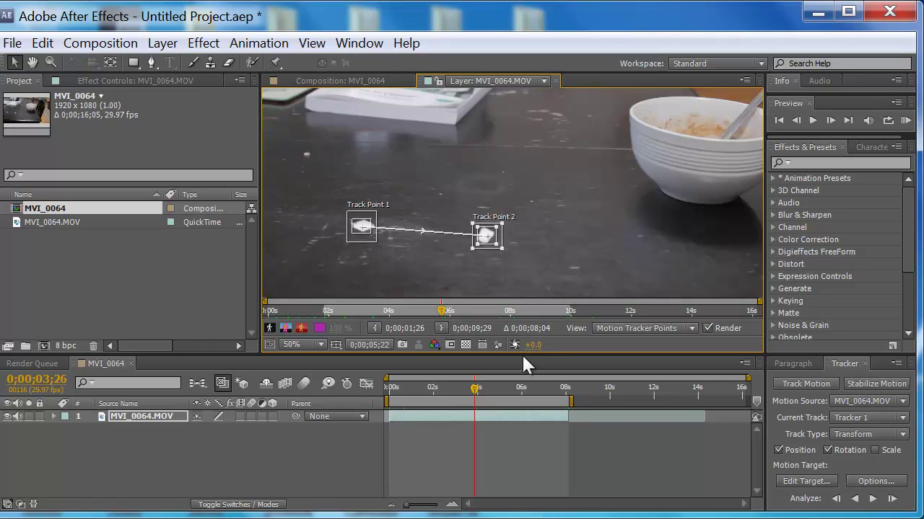
# - Fit the whole frame in the layer view and analyze both track points forward from 0;00;03;26
pyautogui.click(320, 345)
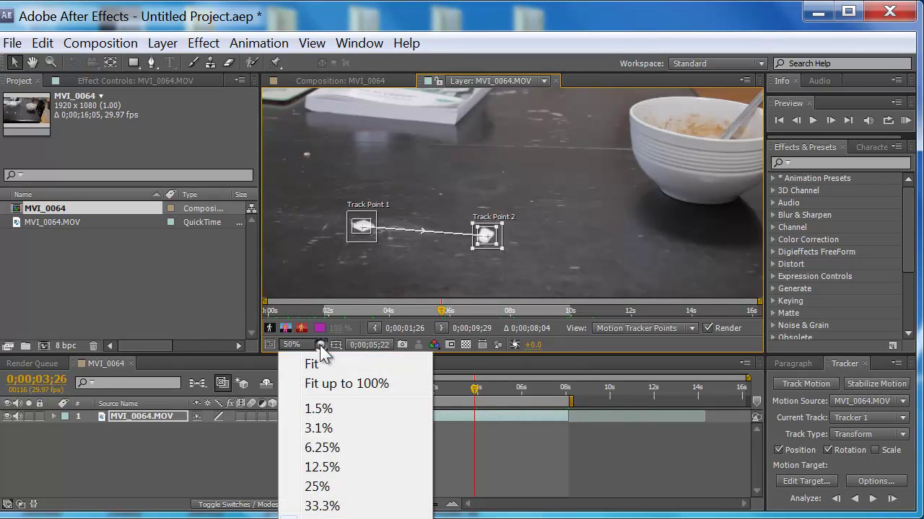
pyautogui.click(338, 381)
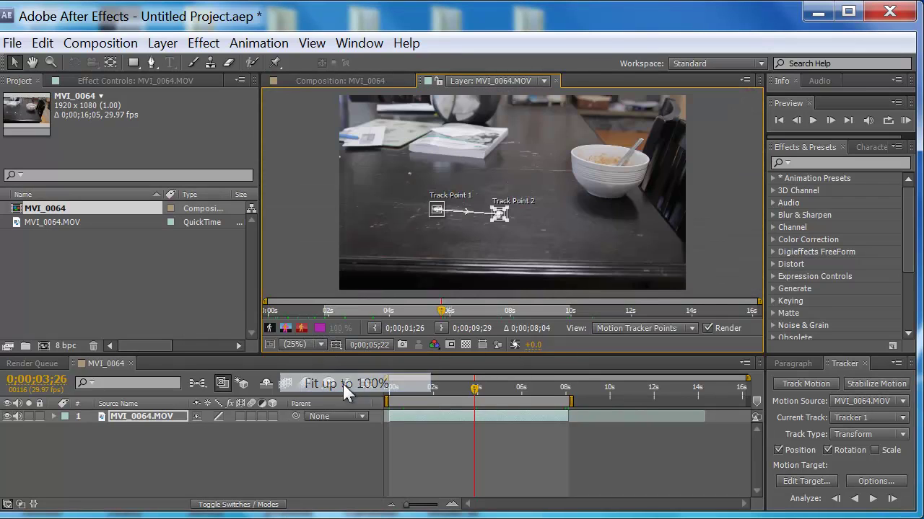
pyautogui.click(877, 503)
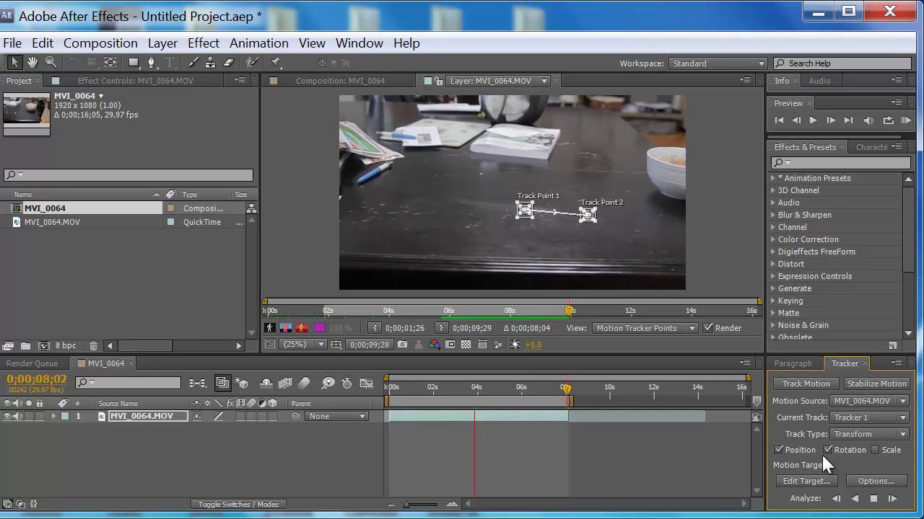
# - Analyze both track points backward from 0;00;03;26 to the layer's start and scrub through the tracked clip to check it
pyautogui.moveTo(492, 388); pyautogui.dragTo(476, 397)
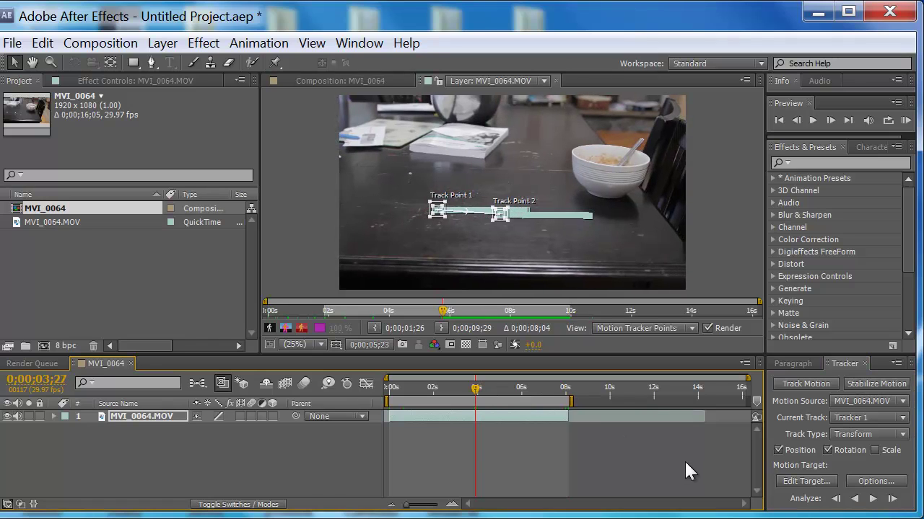
pyautogui.press('pageup')
pyautogui.press('pageup')
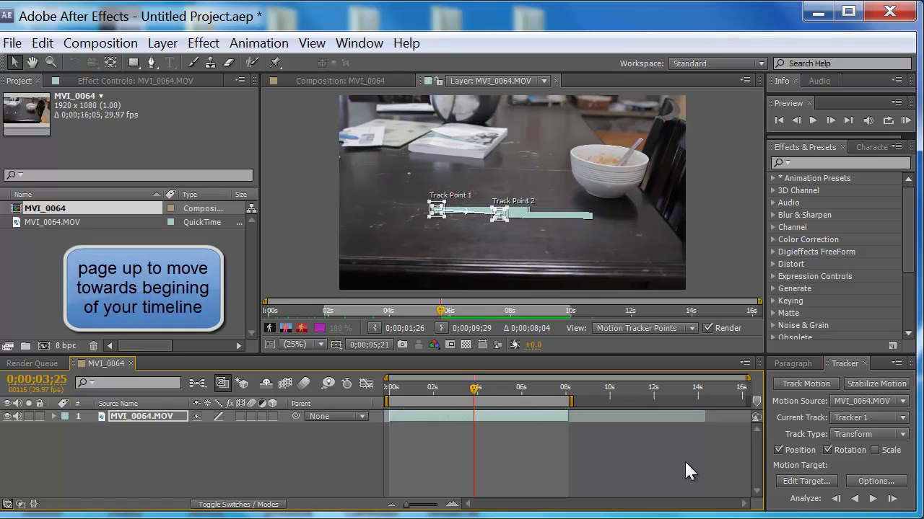
pyautogui.press('pagedown')
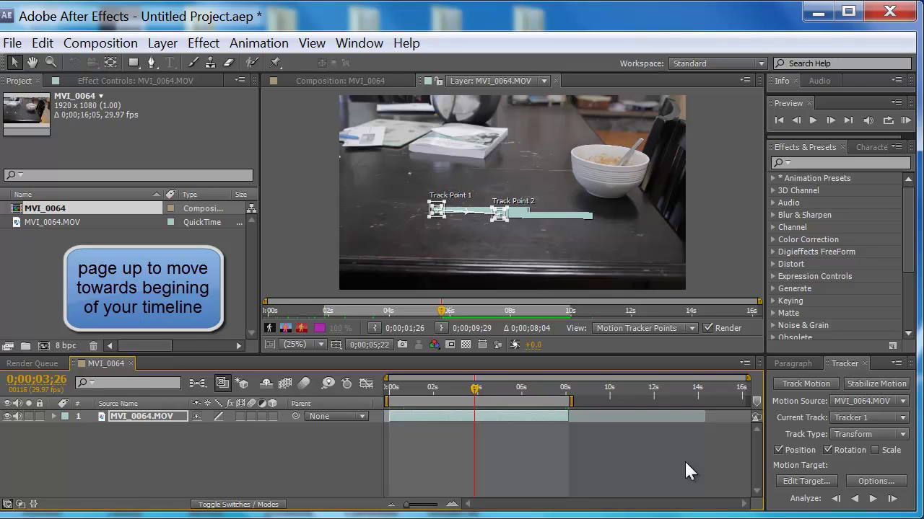
pyautogui.click(860, 500)
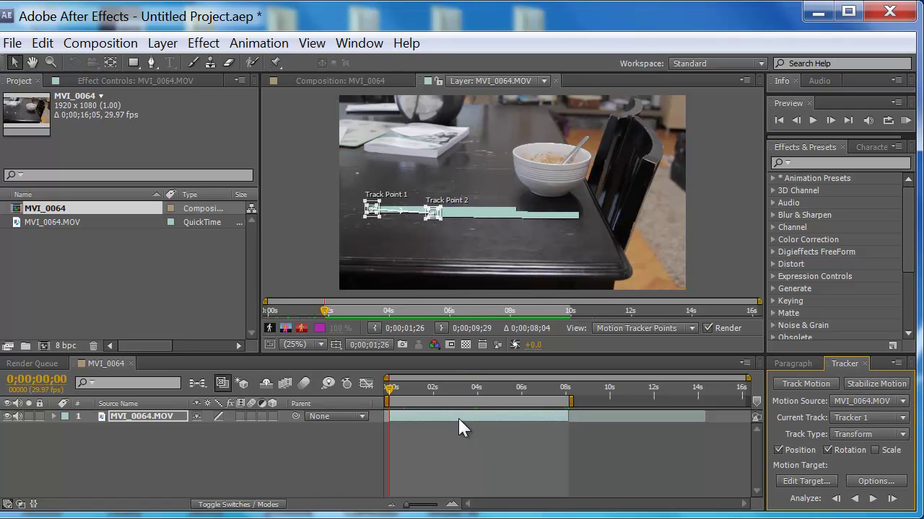
pyautogui.moveTo(389, 394); pyautogui.dragTo(480, 392)
pyautogui.moveTo(524, 399); pyautogui.dragTo(477, 400)
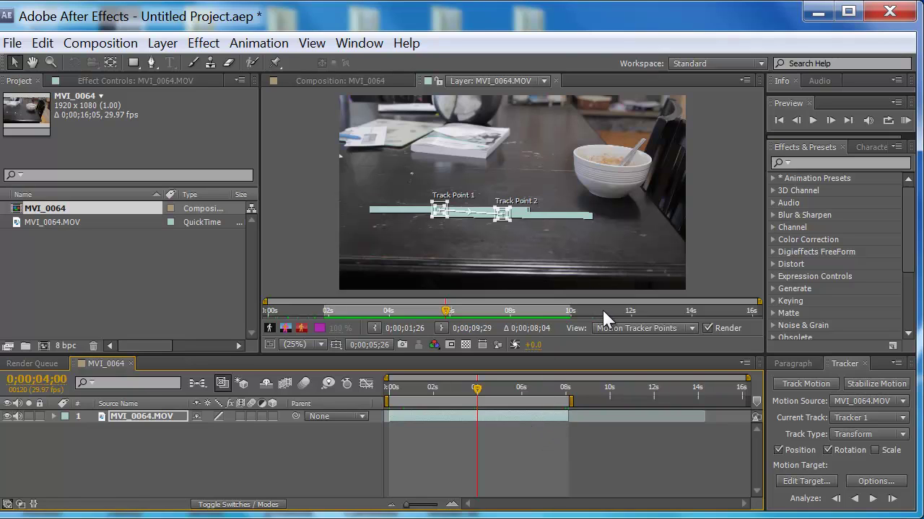
# - Add a null object and apply the tracked motion to it in both the X and Y dimensions
pyautogui.click(157, 47)
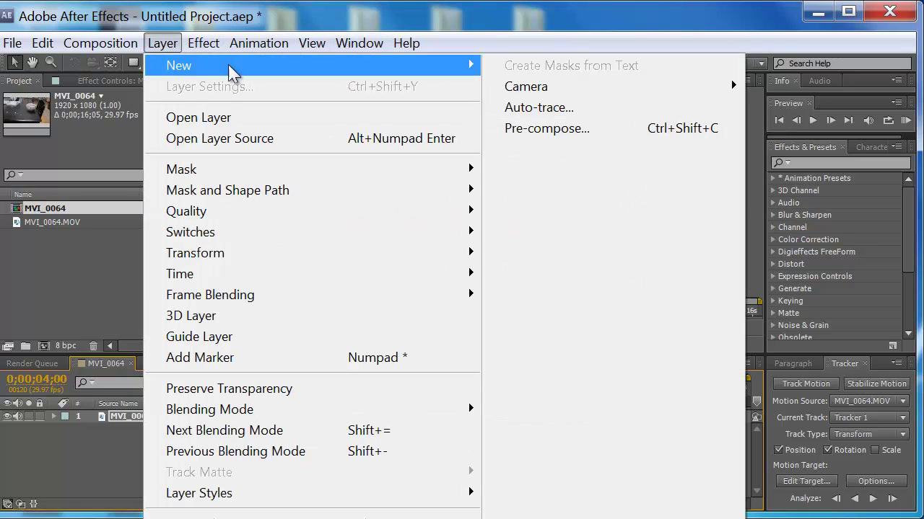
pyautogui.moveTo(232, 73)
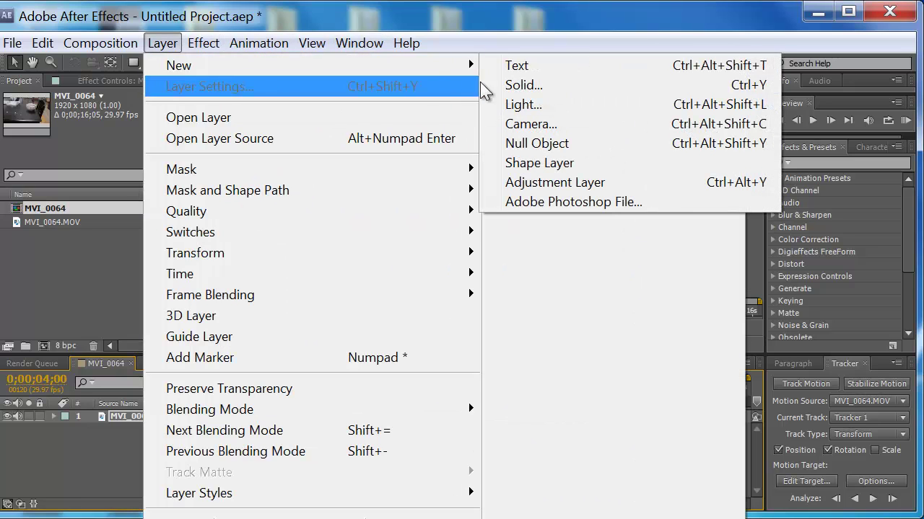
pyautogui.click(536, 144)
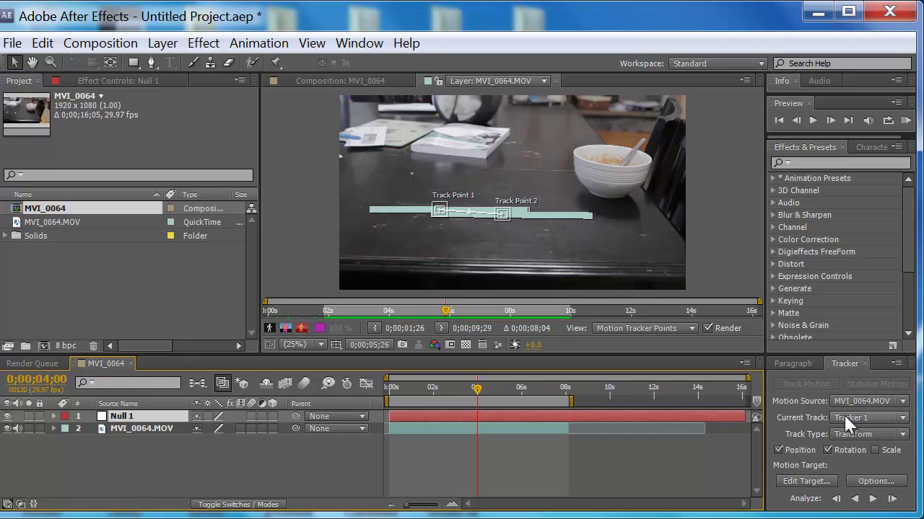
pyautogui.click(798, 483)
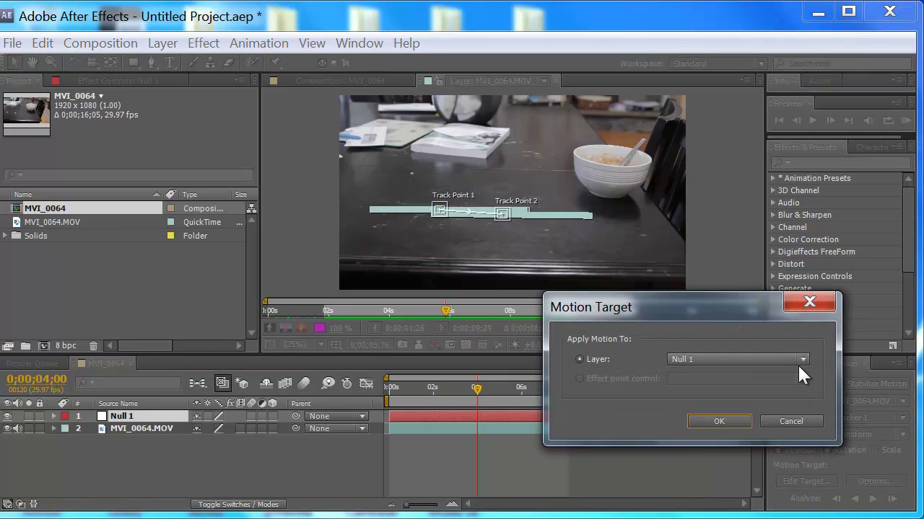
pyautogui.click(723, 420)
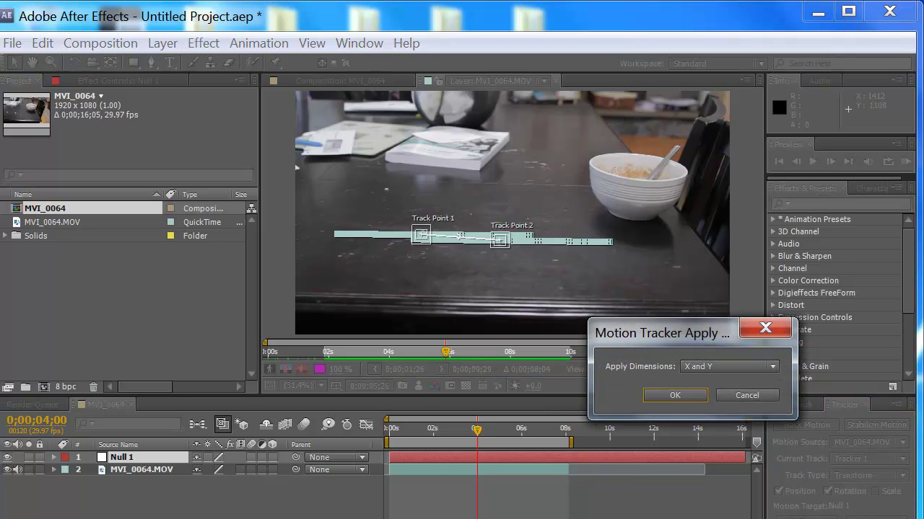
pyautogui.click(674, 396)
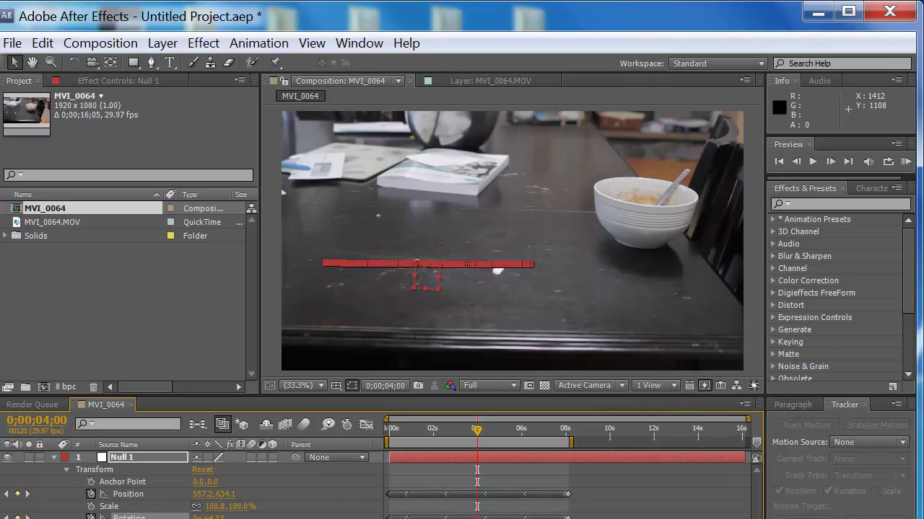
# - Review the Position and Rotation keyframes on Null 1 and move the current time to 0;00;00;00
pyautogui.moveTo(753, 518); pyautogui.dragTo(751, 494)
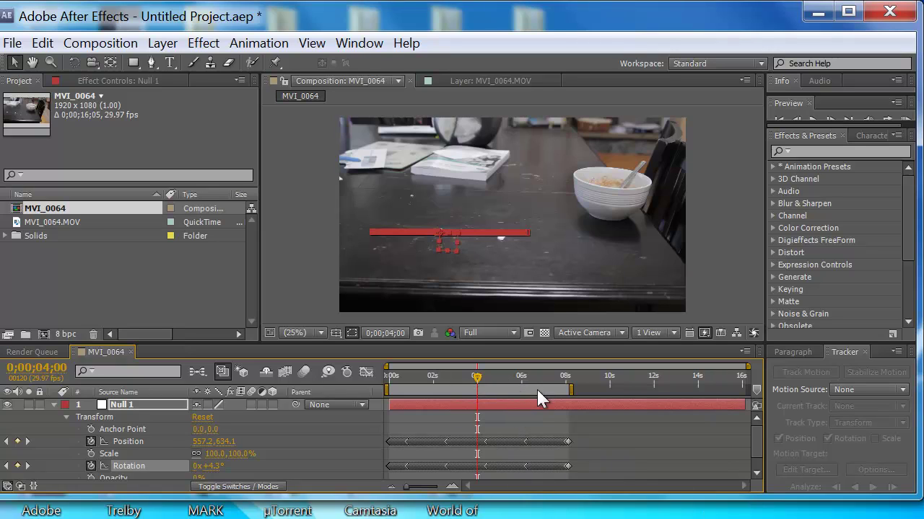
pyautogui.moveTo(759, 451); pyautogui.dragTo(758, 465)
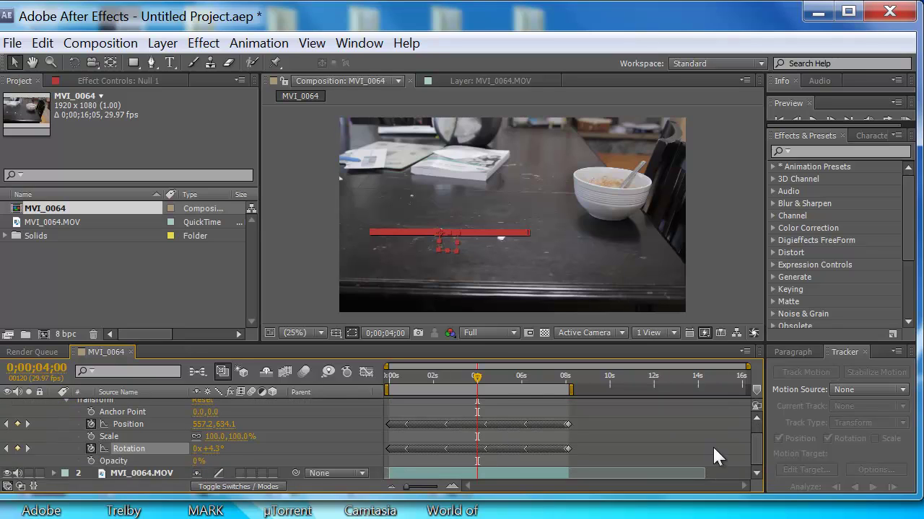
pyautogui.moveTo(476, 382); pyautogui.dragTo(383, 392)
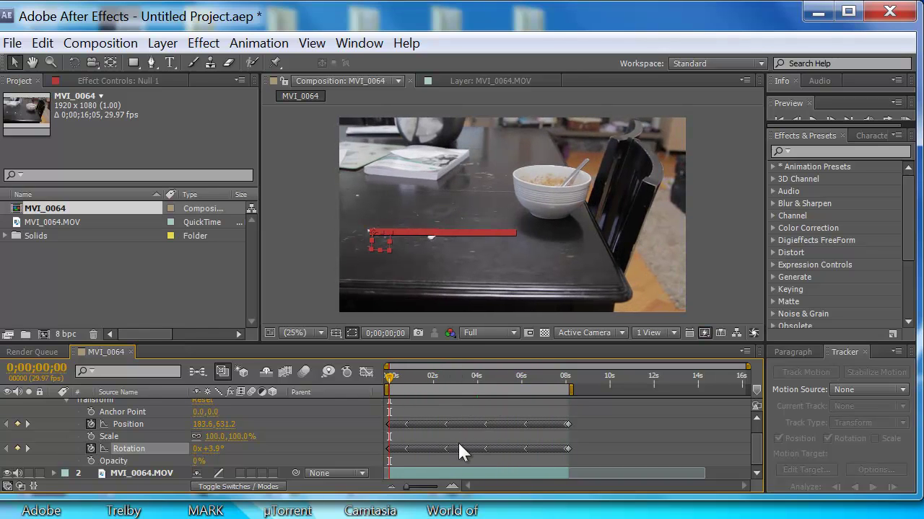
# - Hide Null 1, collapse its properties and scrub through the clip
pyautogui.scroll(1, 758, 435)
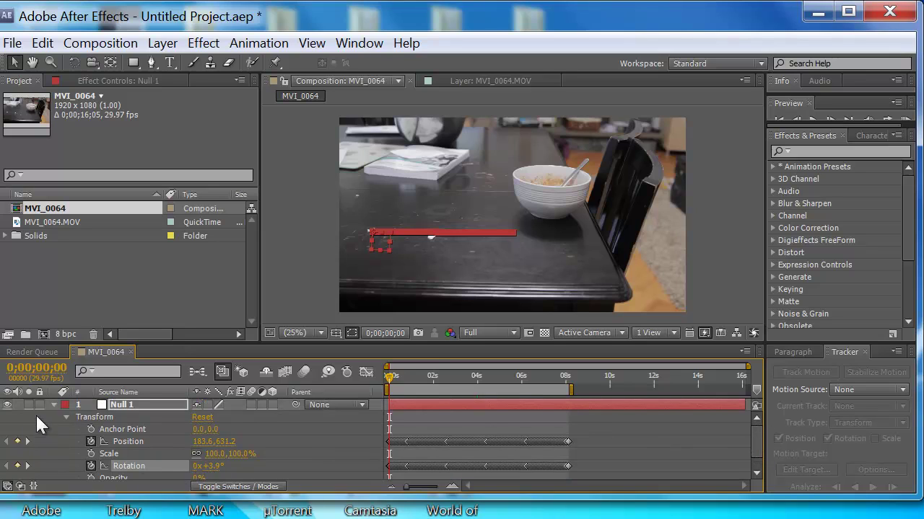
pyautogui.click(7, 406)
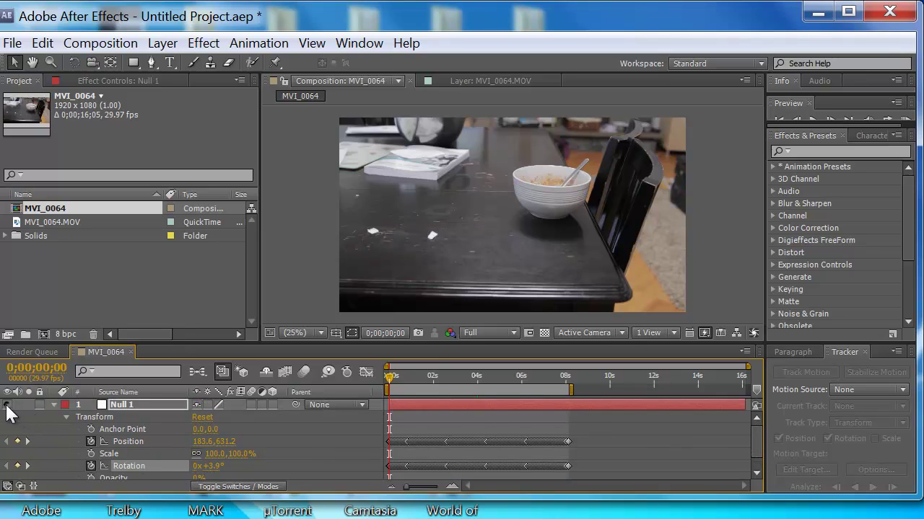
pyautogui.click(54, 403)
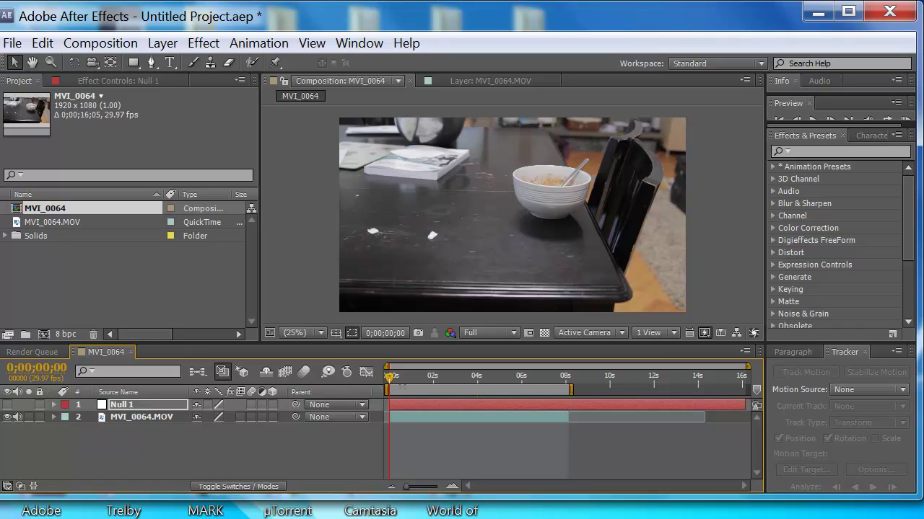
pyautogui.moveTo(393, 373); pyautogui.dragTo(476, 389)
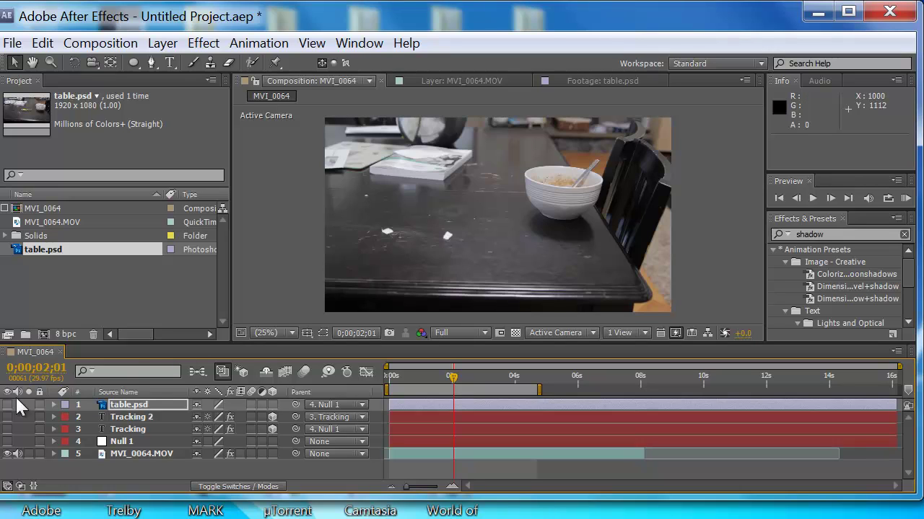
# - Make the Tracking and Tracking 2 text layers visible over the table, leaving Null 1 hidden
pyautogui.click(7, 441)
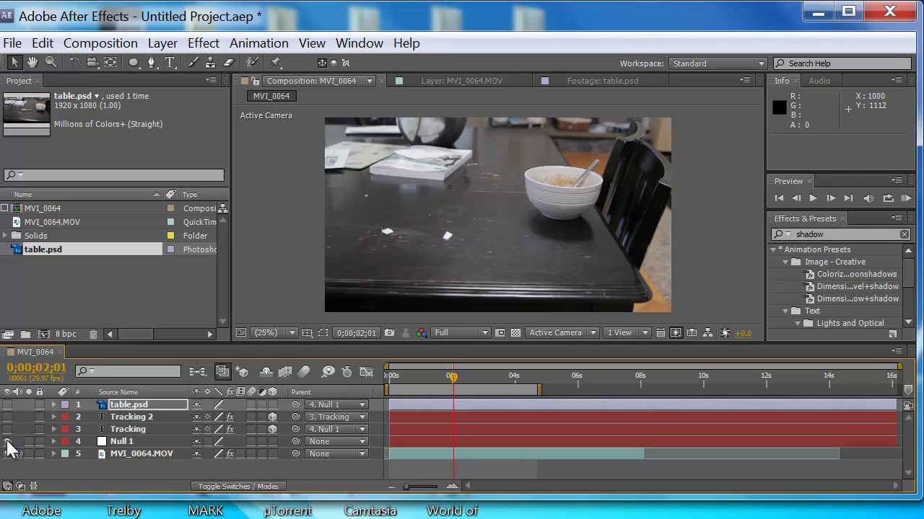
pyautogui.click(7, 441)
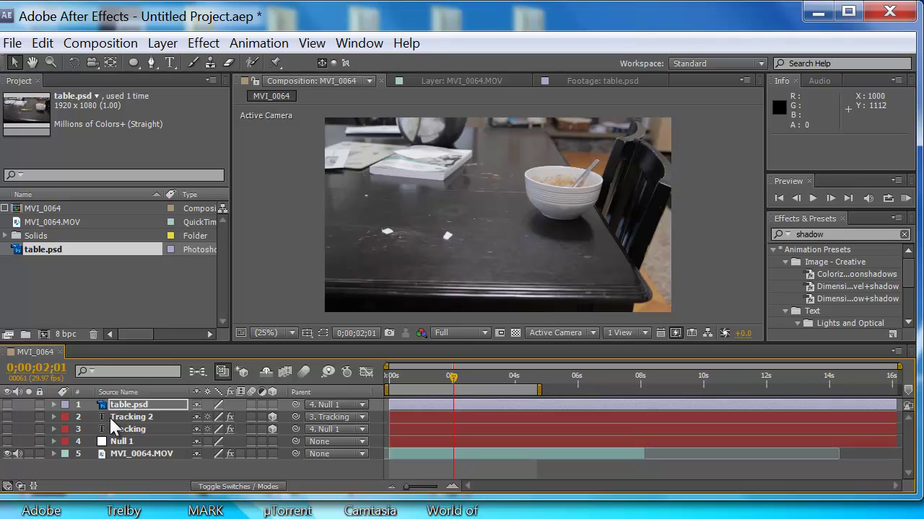
pyautogui.click(7, 429)
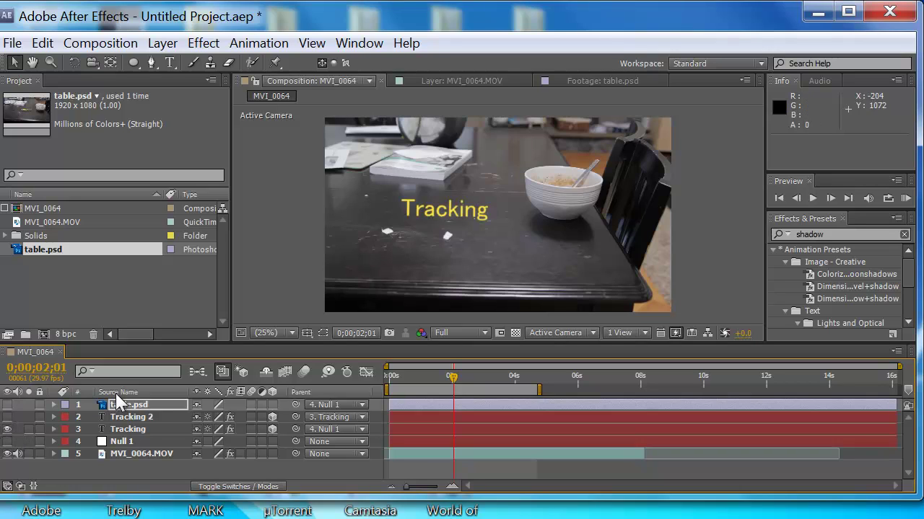
pyautogui.click(8, 417)
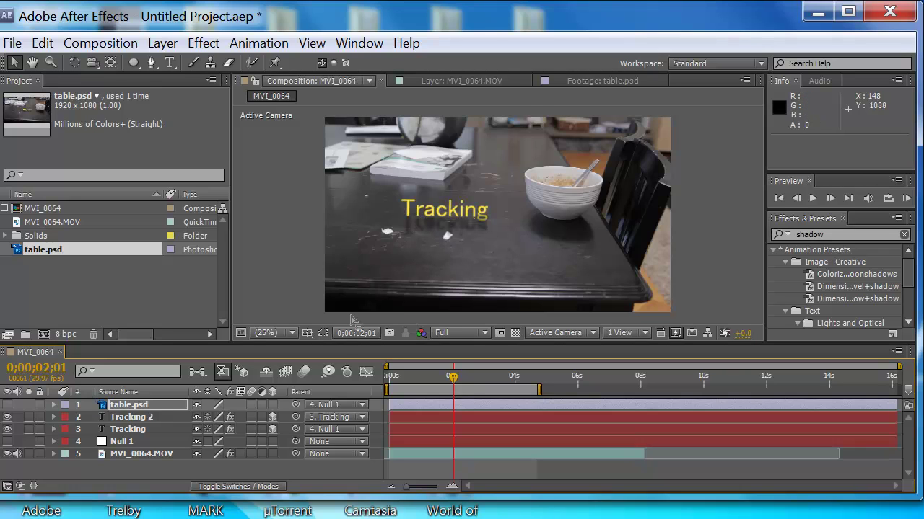
# - Inspect the Tracking and Tracking 2 layers by selecting each to compare the yellow text with its shadow on the table
pyautogui.click(324, 334)
pyautogui.click(324, 334)
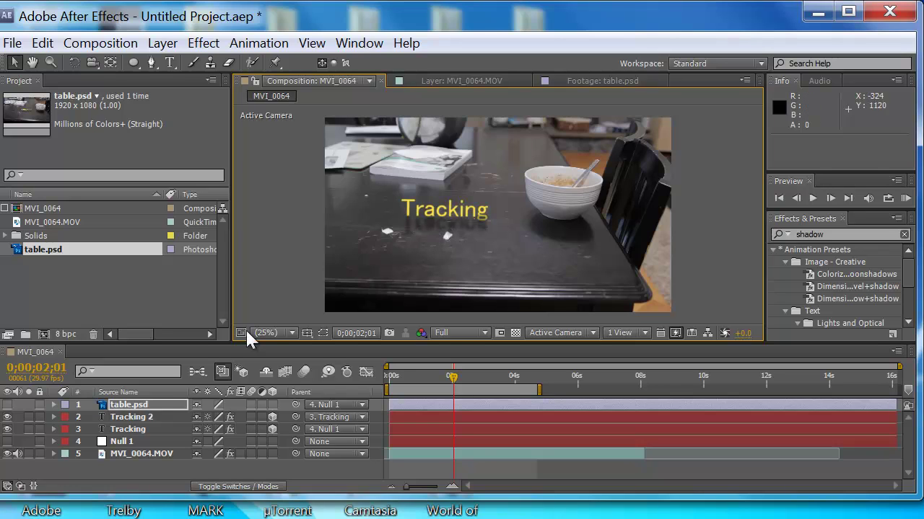
pyautogui.click(470, 235)
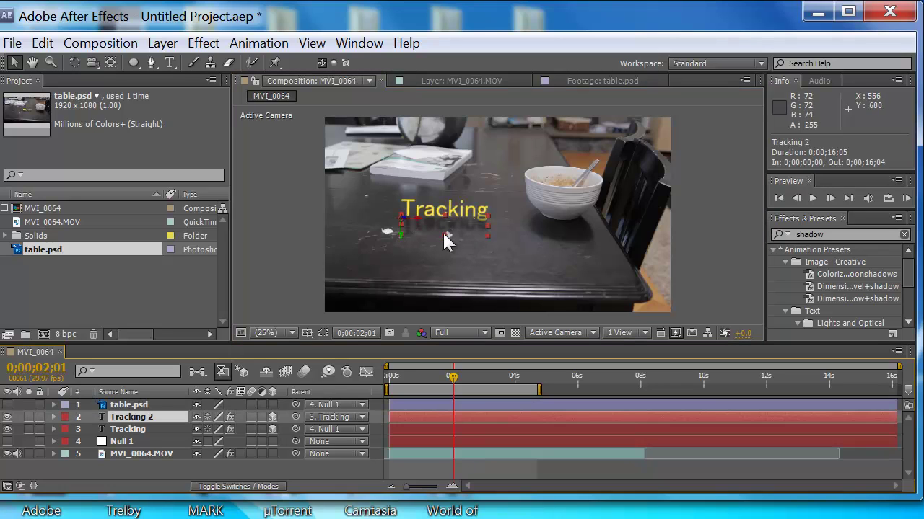
pyautogui.click(144, 431)
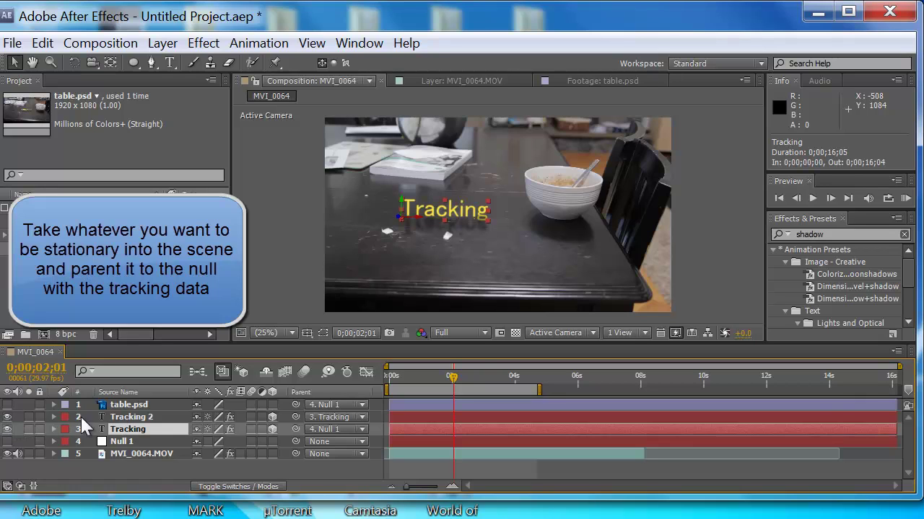
pyautogui.click(138, 417)
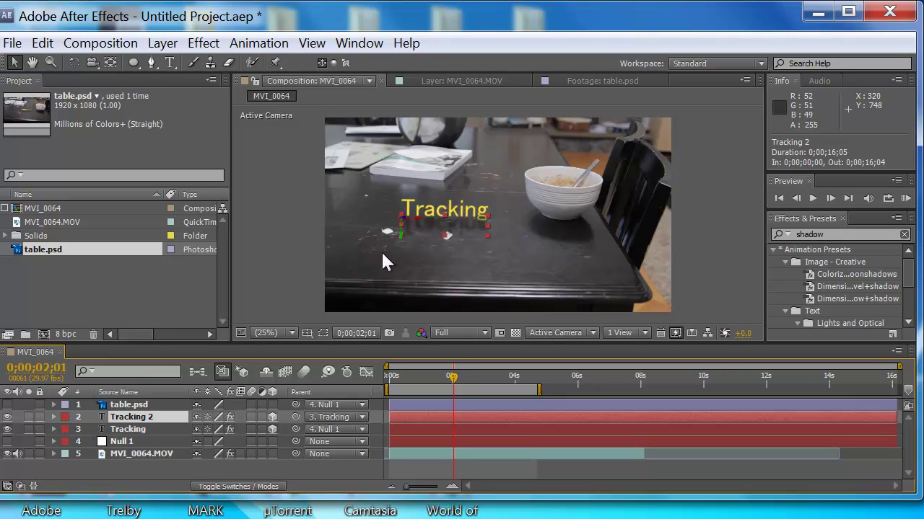
# - Try moving the Tracking text with its parented shadow toward the bowl, and undo the move
pyautogui.click(134, 430)
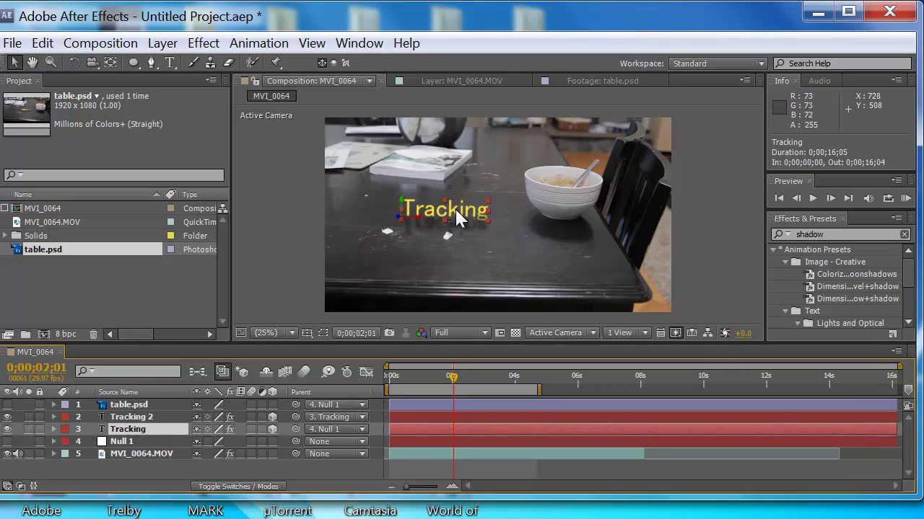
pyautogui.moveTo(456, 209); pyautogui.dragTo(488, 177)
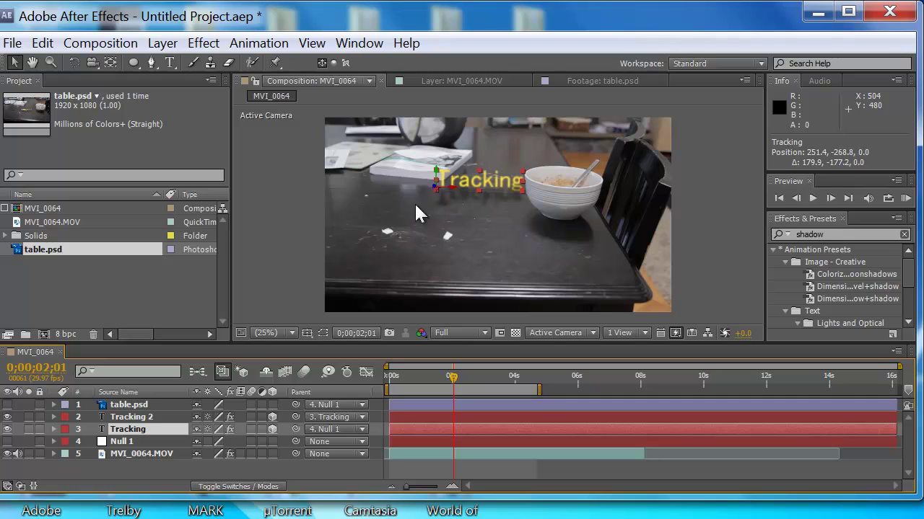
pyautogui.moveTo(417, 213); pyautogui.dragTo(416, 254)
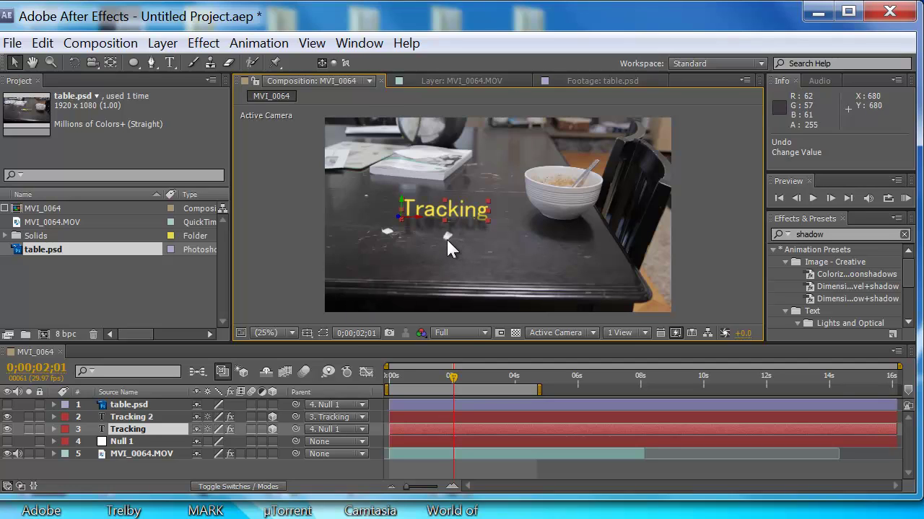
# - Show the table.psd layer to cover the white markers while both text layers are hidden, and make Tracking 2 and Tracking visible again
pyautogui.click(7, 429)
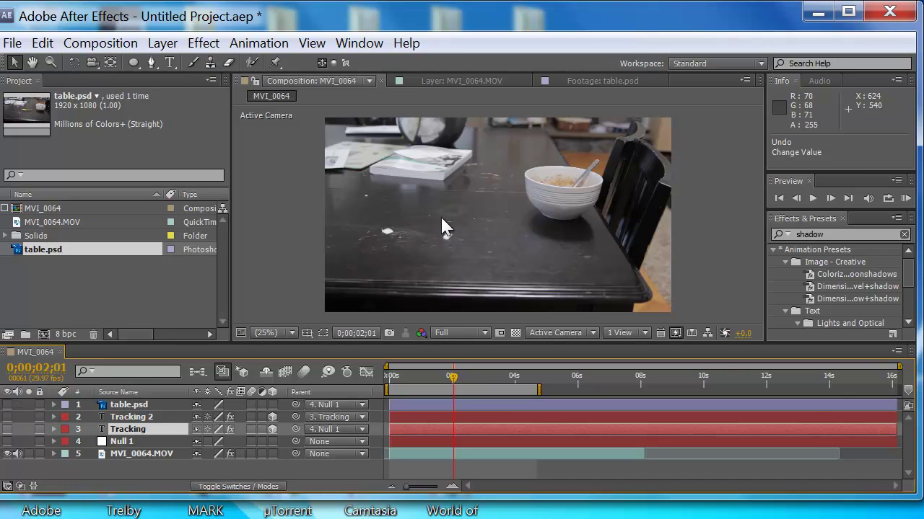
pyautogui.click(7, 405)
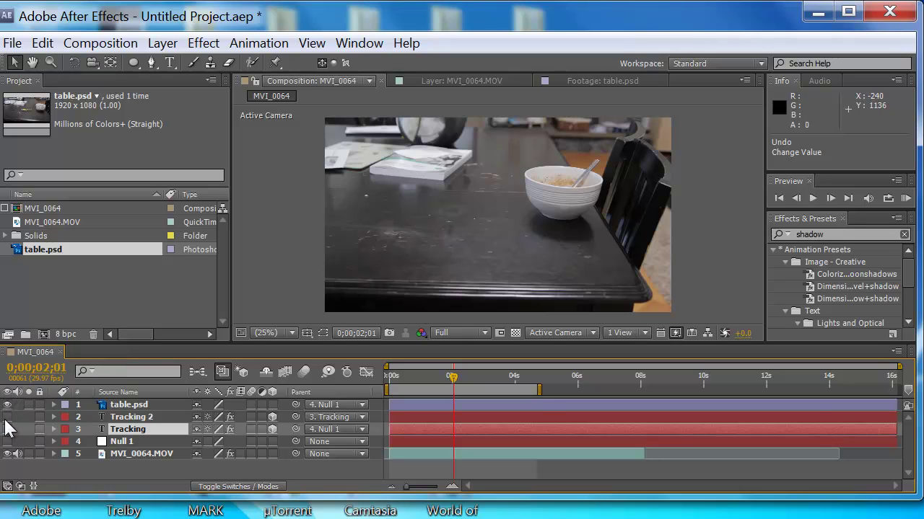
pyautogui.click(7, 417)
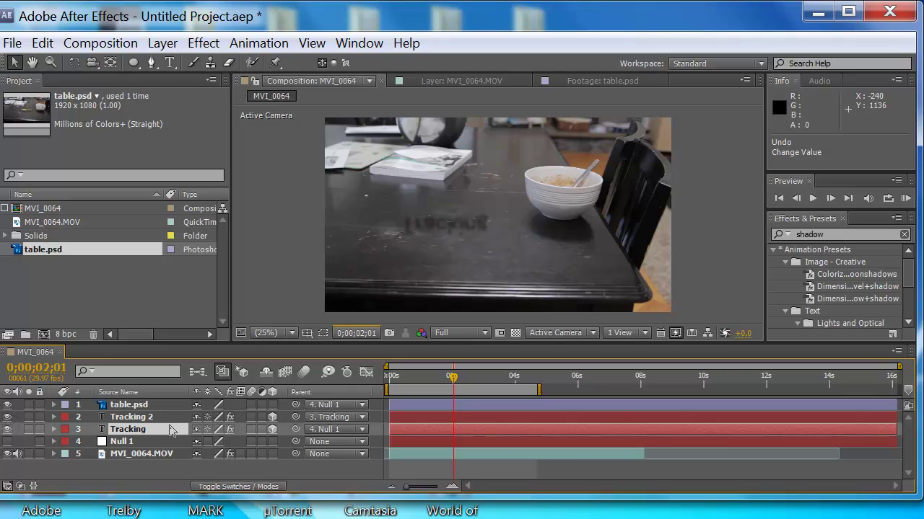
pyautogui.click(7, 429)
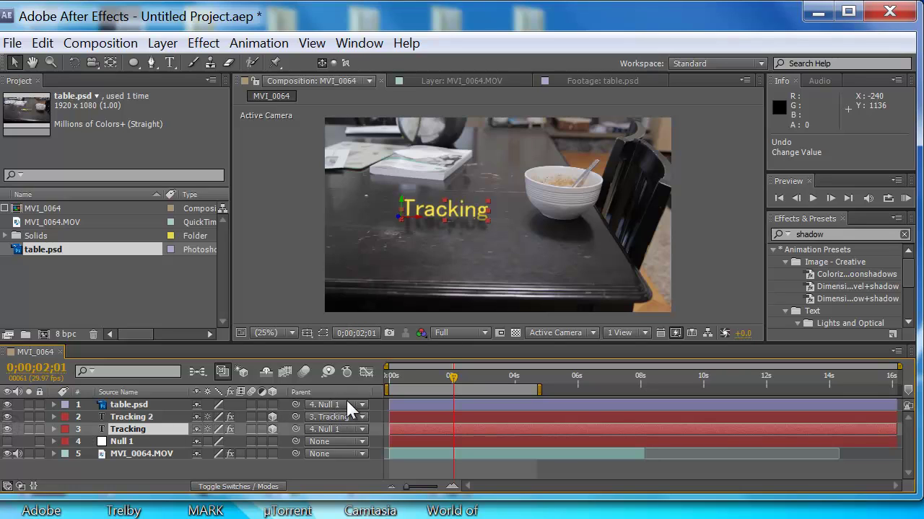
# - Check the table.psd and Null 1 layers and play a RAM preview of the finished composite
pyautogui.click(150, 405)
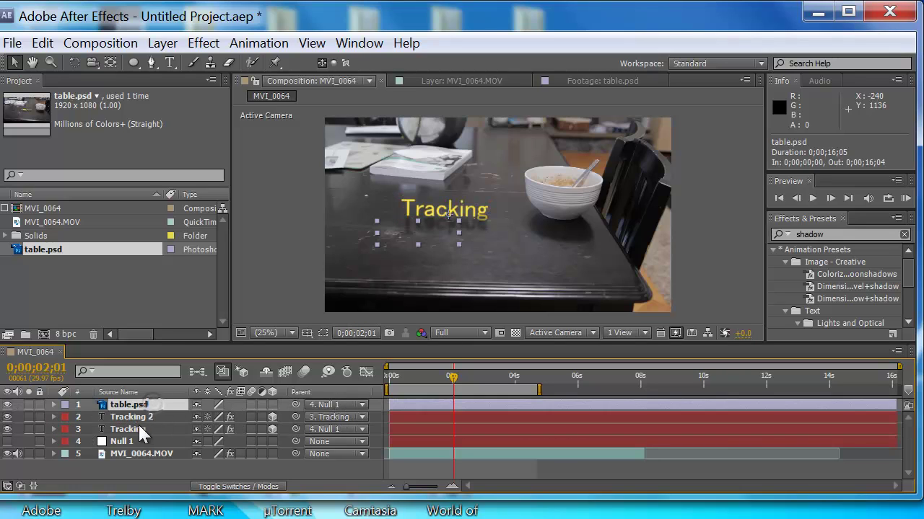
pyautogui.click(124, 443)
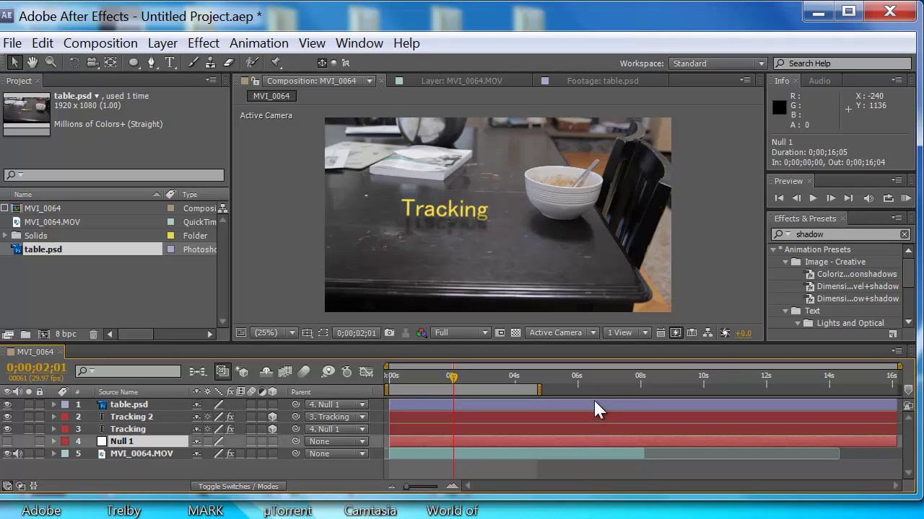
pyautogui.click(901, 201)
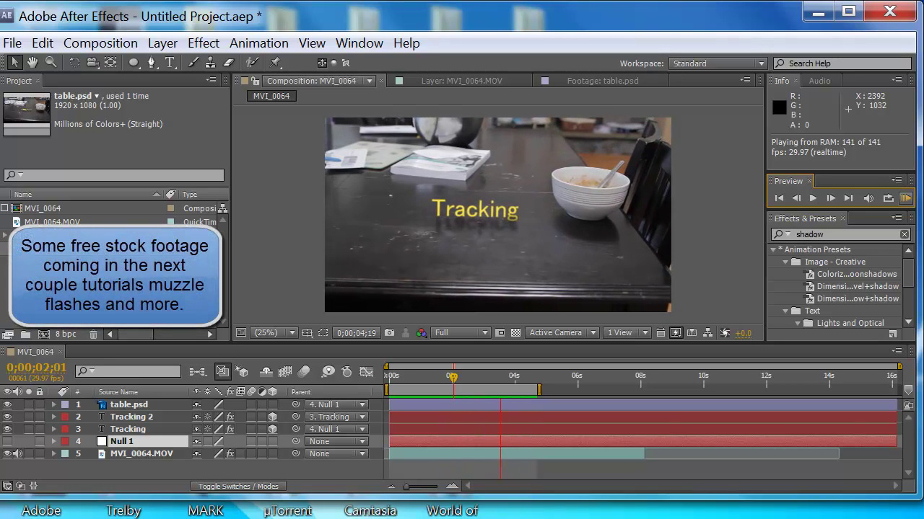
pyautogui.press('space')
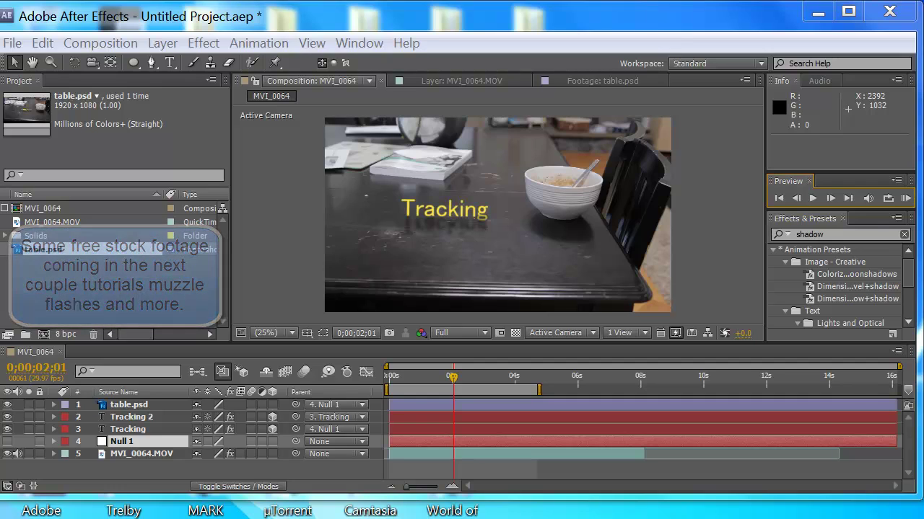